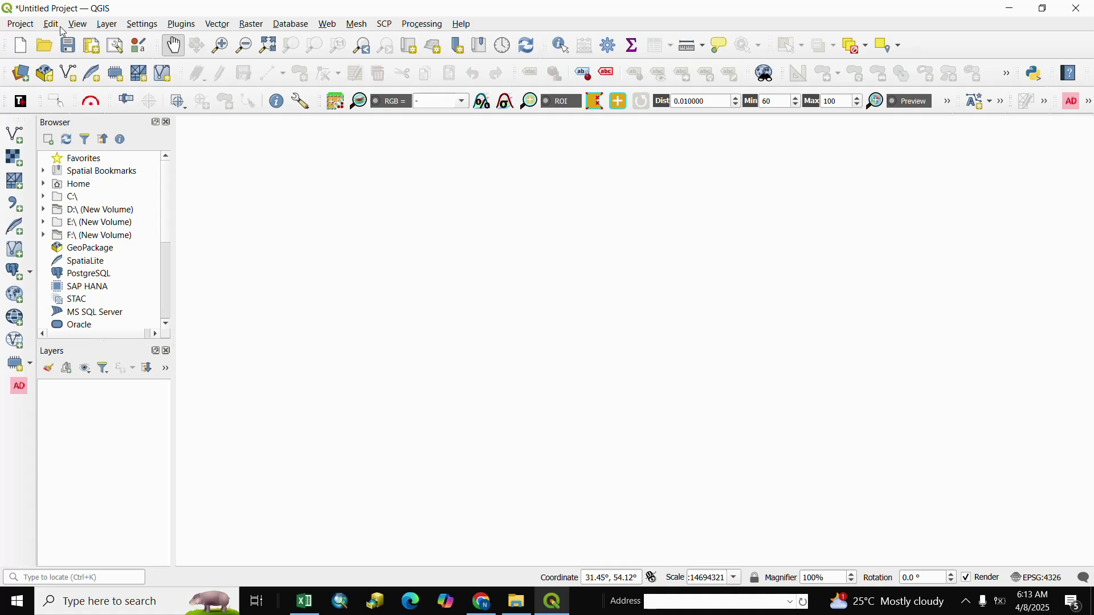
# Step: Check which panels are enabled in the window, including Browser and Layers
pyautogui.click(78, 25)
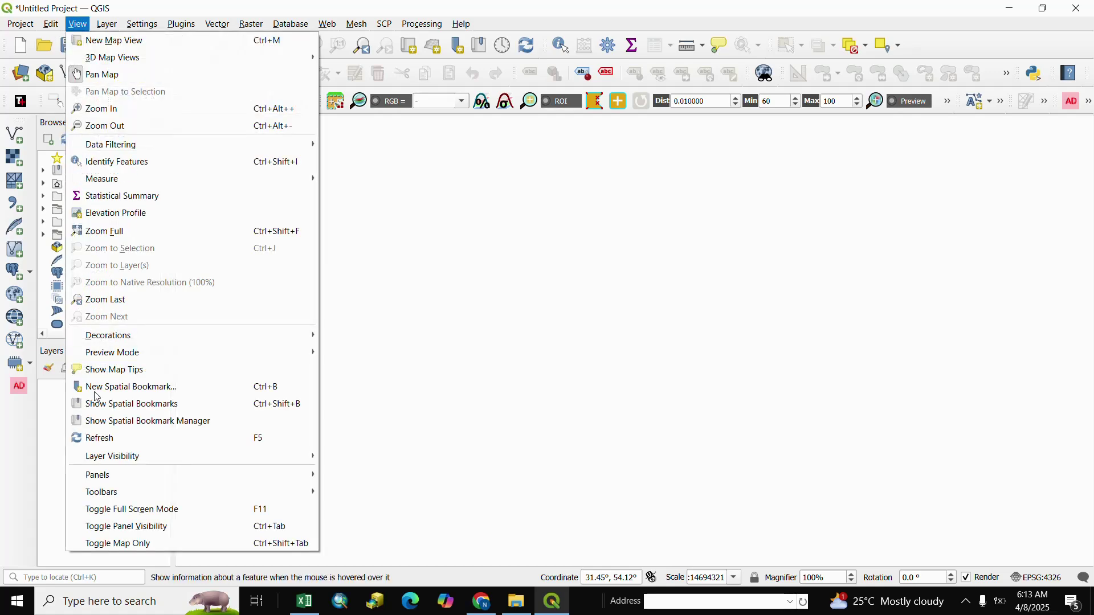
pyautogui.moveTo(101, 482)
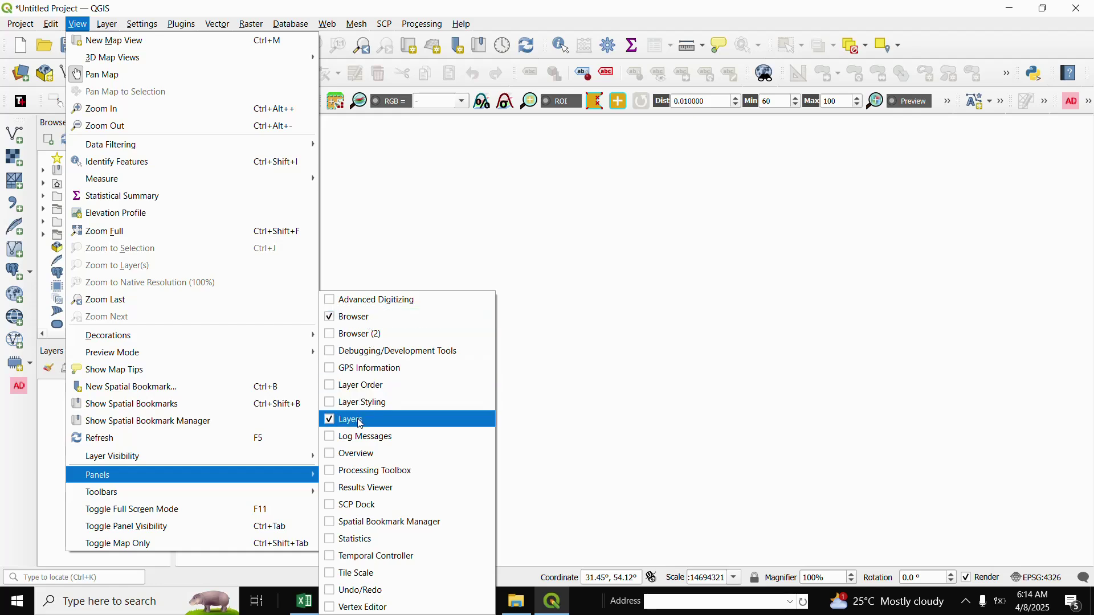
pyautogui.click(45, 414)
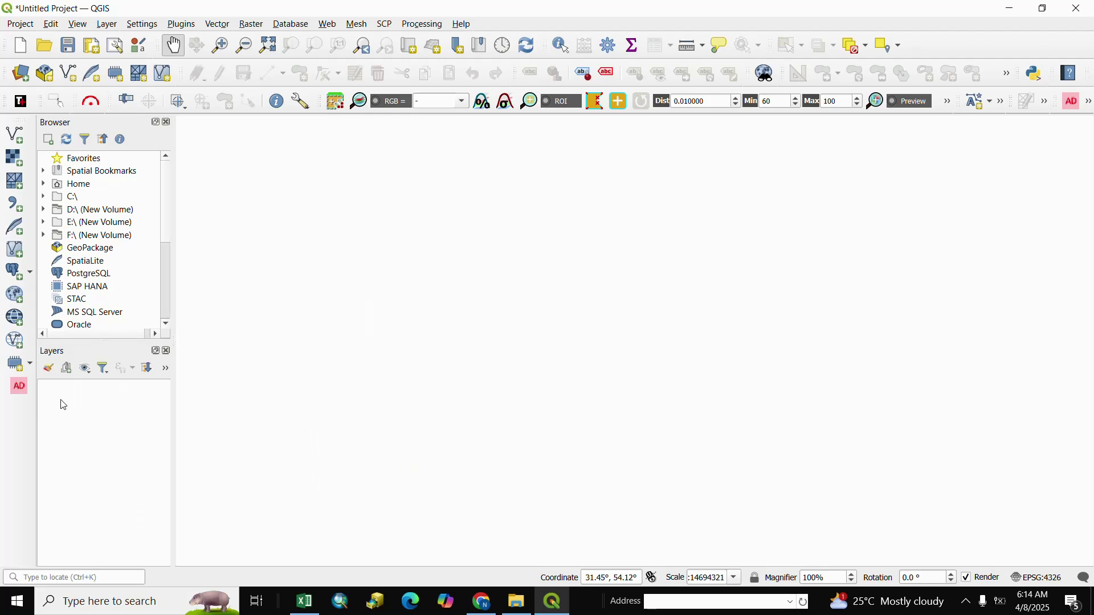
pyautogui.moveTo(87, 123)
pyautogui.mouseDown()
pyautogui.moveTo(409, 155)
pyautogui.moveTo(245, 130)
pyautogui.moveTo(82, 141)
pyautogui.mouseUp()
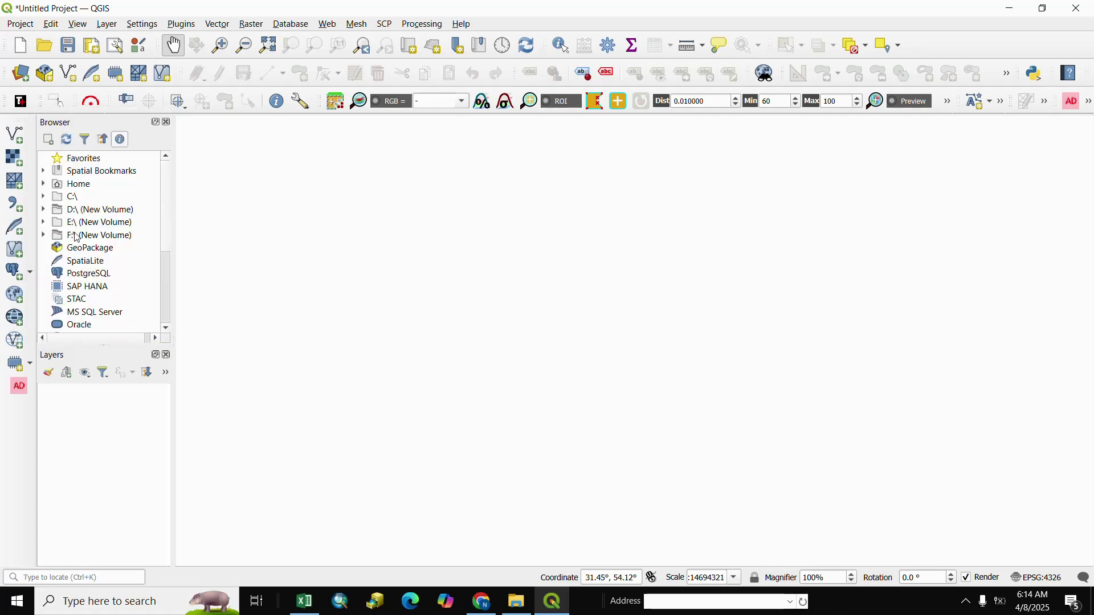
# Step: Load IND_adm2.shp into the project from D:\GIS Online Data\ADMINISTRATIVE BOUNDRY using the file browser
pyautogui.click(44, 210)
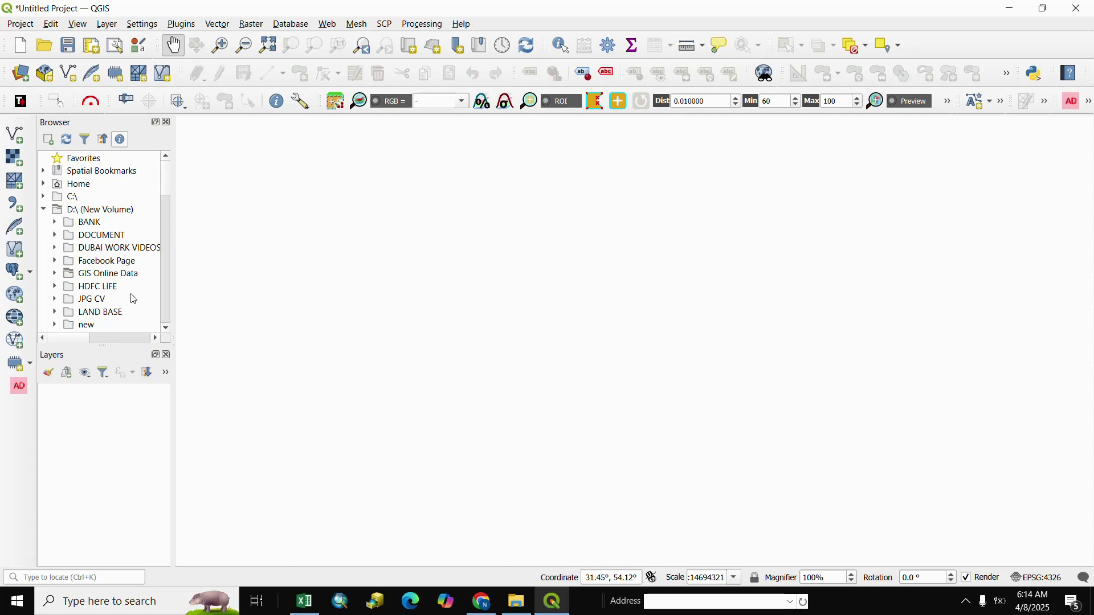
pyautogui.click(55, 276)
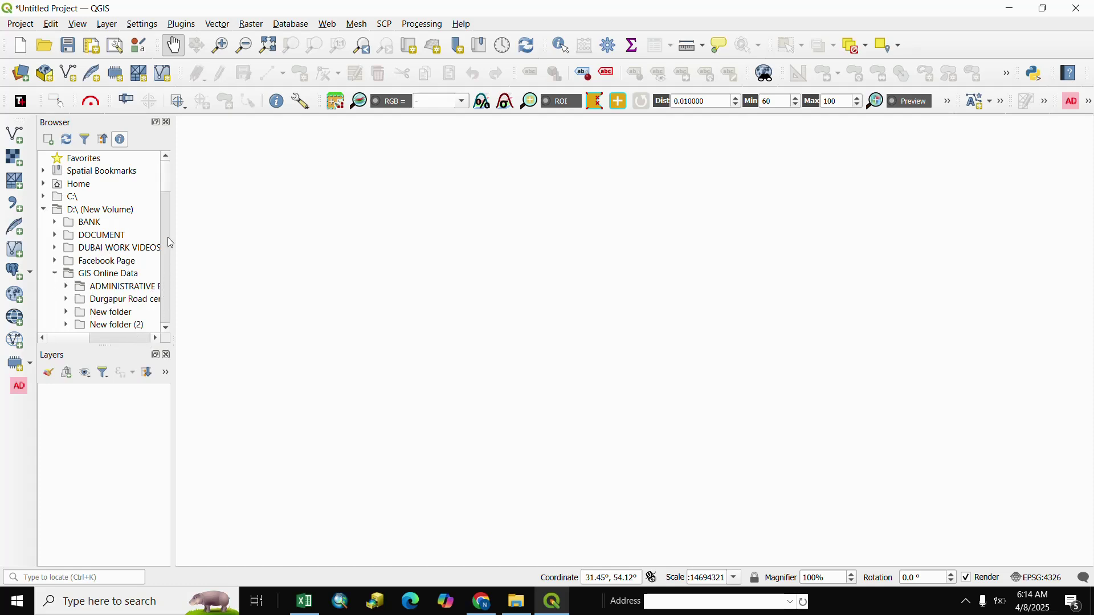
pyautogui.click(165, 327)
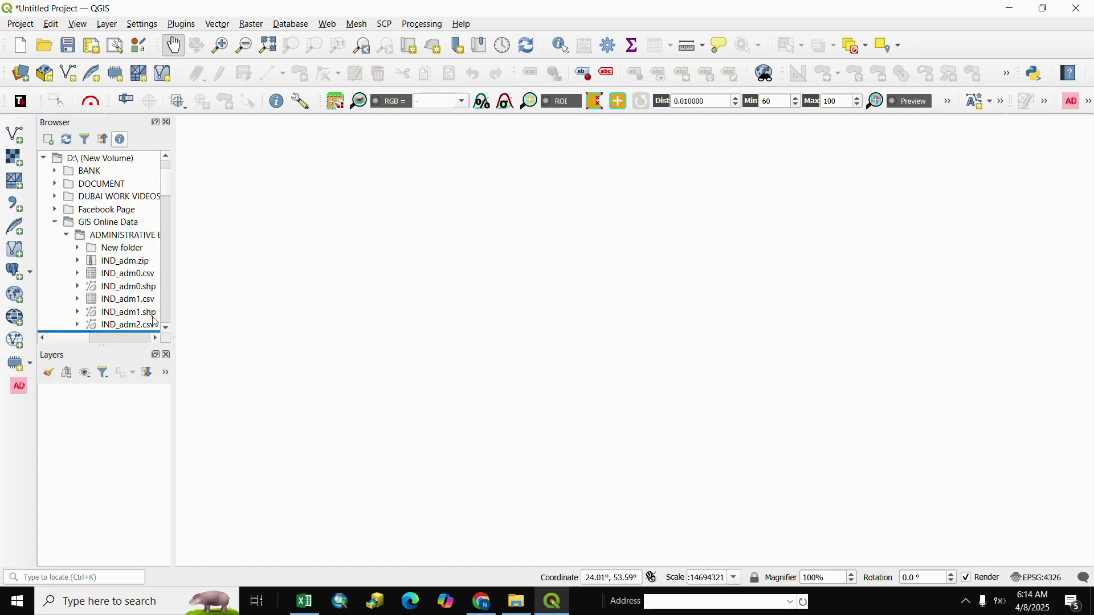
pyautogui.scroll(-1, 146, 313)
pyautogui.click(135, 299)
pyautogui.scroll(-1, 134, 312)
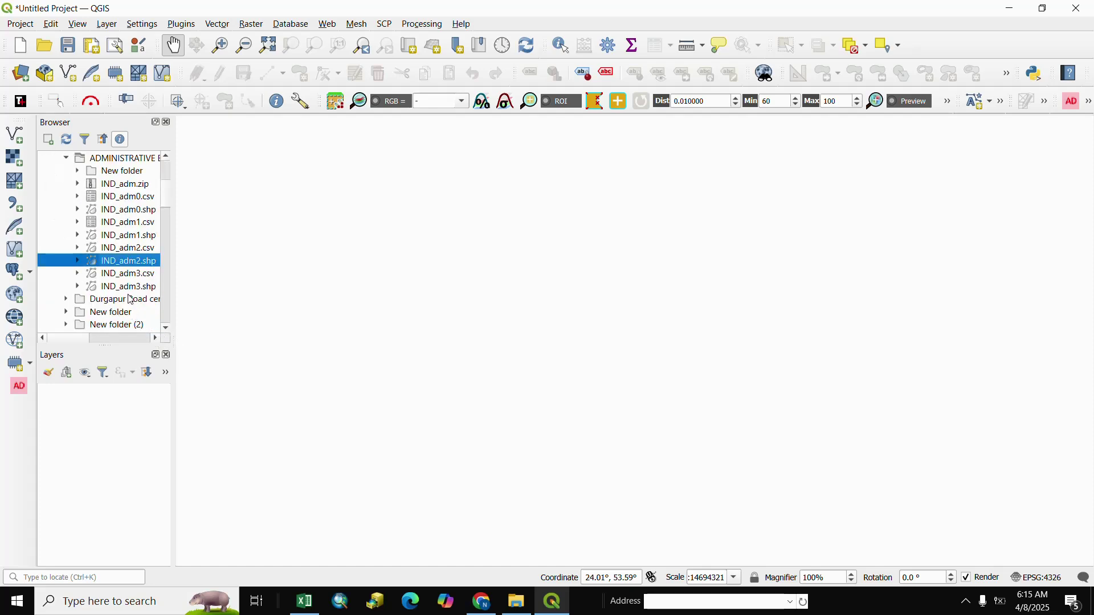
pyautogui.doubleClick(112, 262)
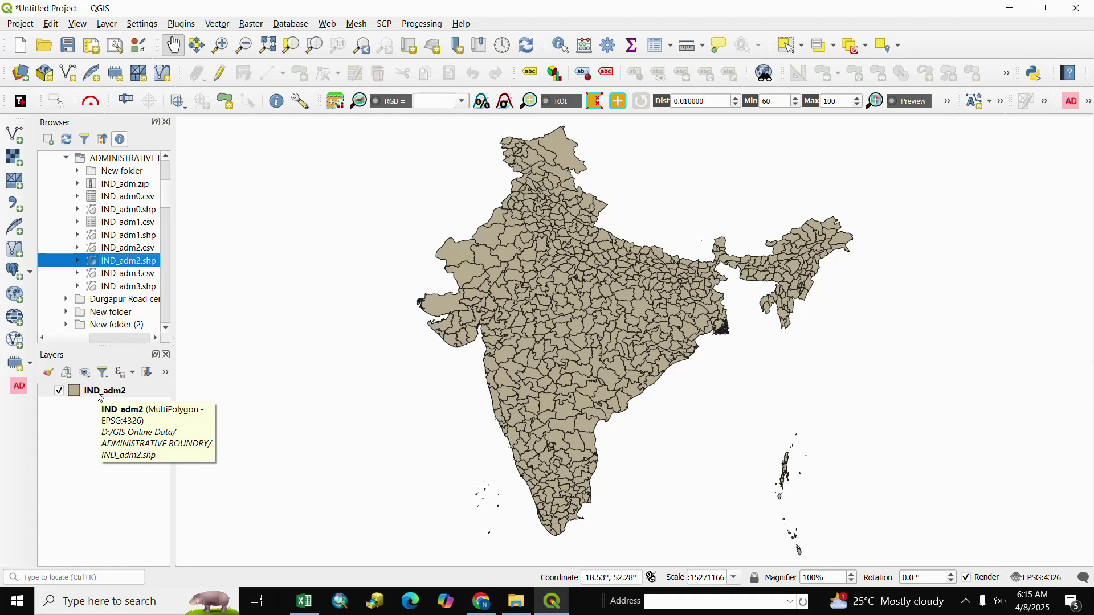
# Step: Remove the IND_adm2 layer from the project and add IND_adm2.shp back onto the map canvas
pyautogui.click(98, 412)
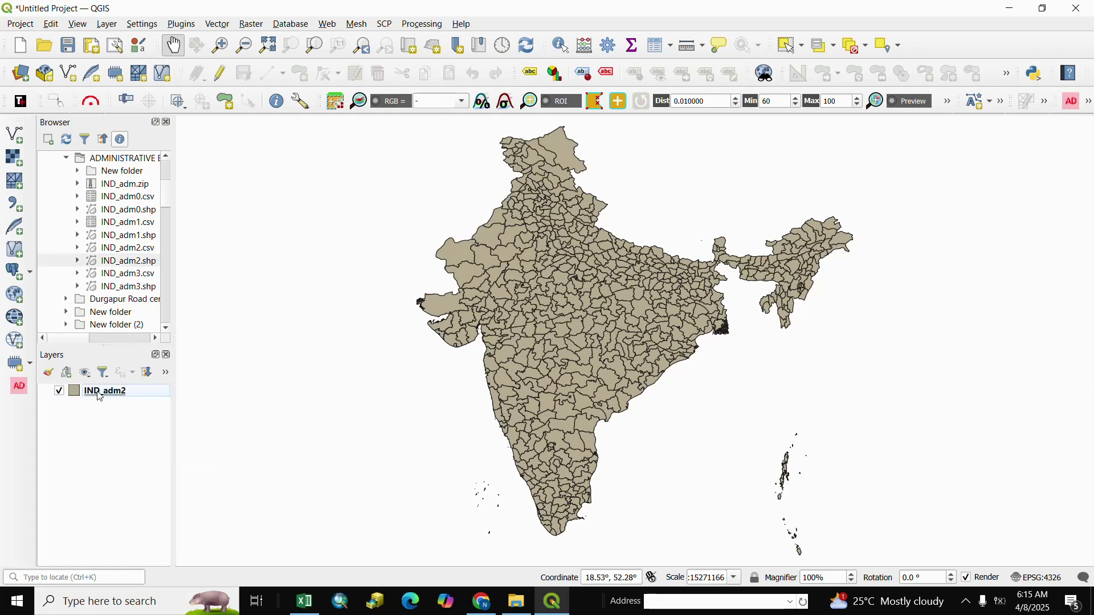
pyautogui.rightClick(99, 393)
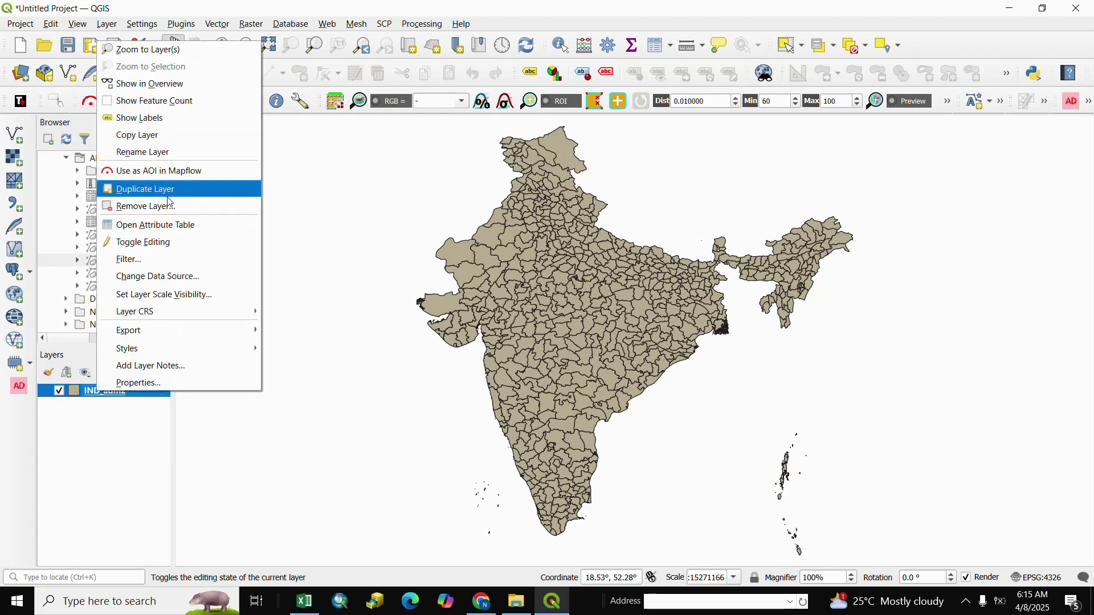
pyautogui.click(143, 209)
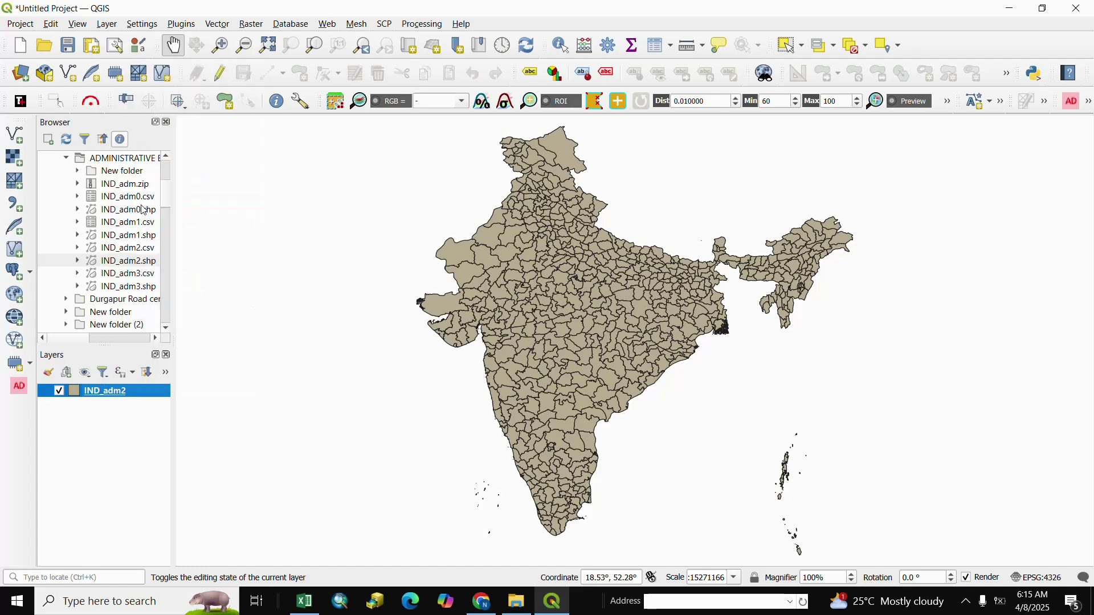
pyautogui.click(525, 319)
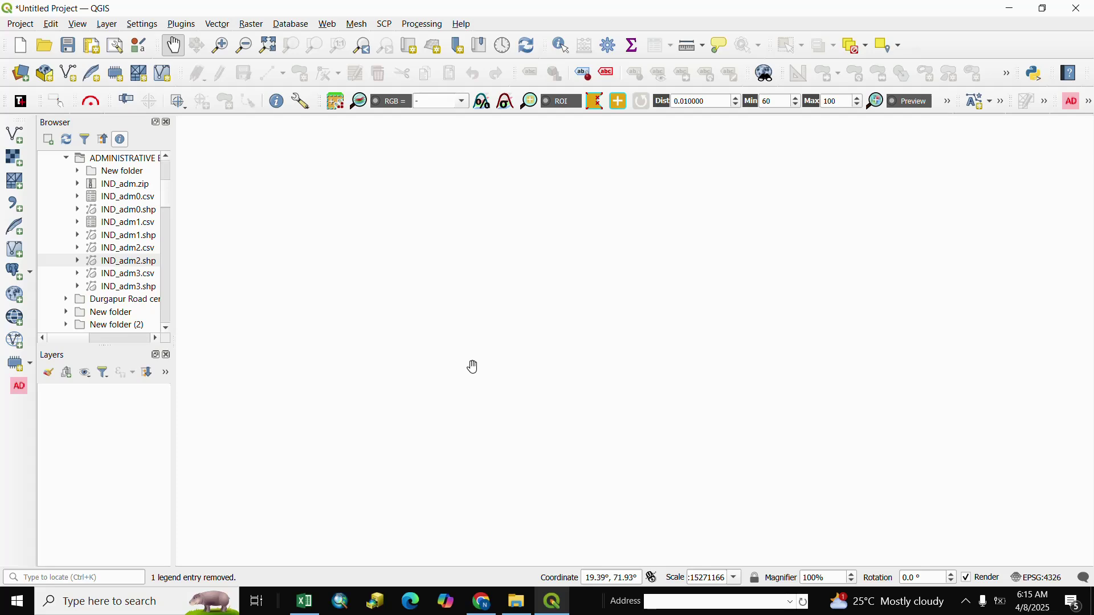
pyautogui.click(125, 266)
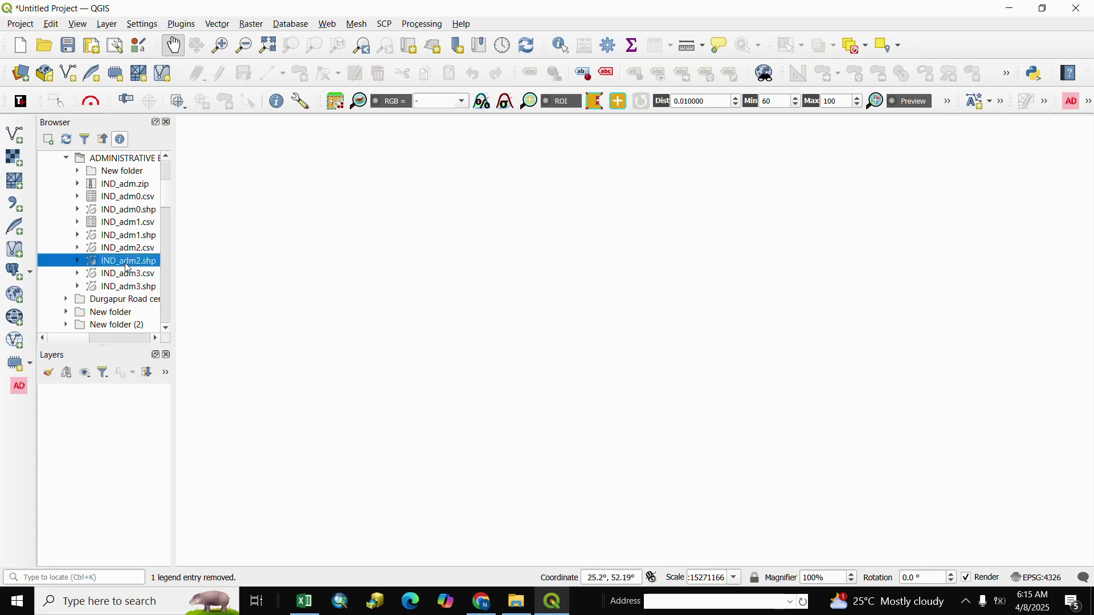
pyautogui.moveTo(122, 272)
pyautogui.mouseDown()
pyautogui.moveTo(395, 317)
pyautogui.moveTo(593, 322)
pyautogui.moveTo(558, 336)
pyautogui.moveTo(548, 319)
pyautogui.moveTo(532, 322)
pyautogui.mouseUp()
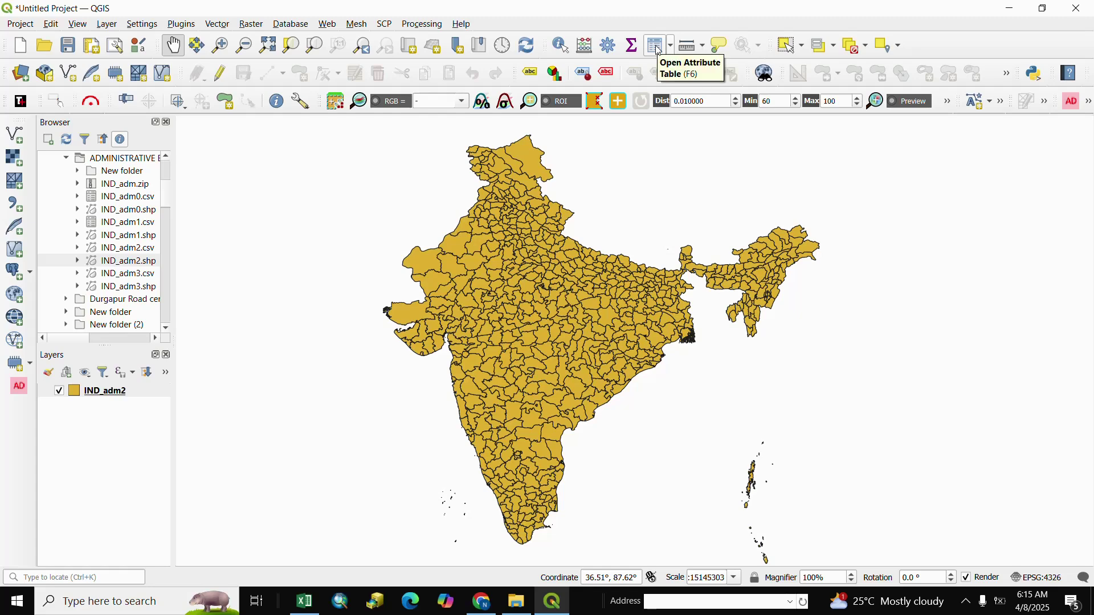
# Step: Open the attribute table of IND_adm2 and review its columns and district records
pyautogui.click(659, 49)
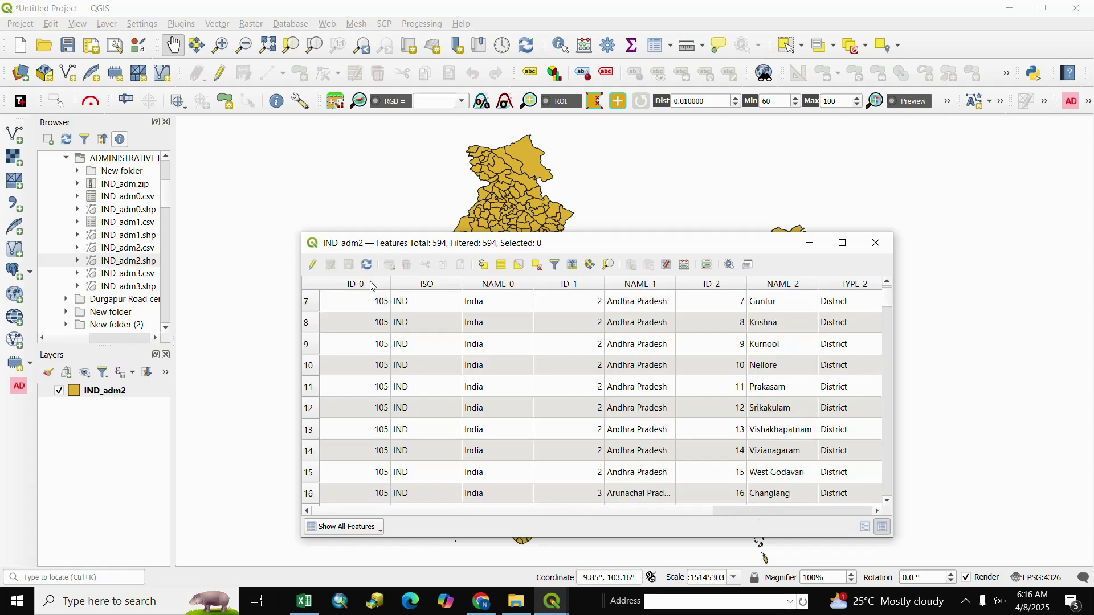
pyautogui.click(370, 282)
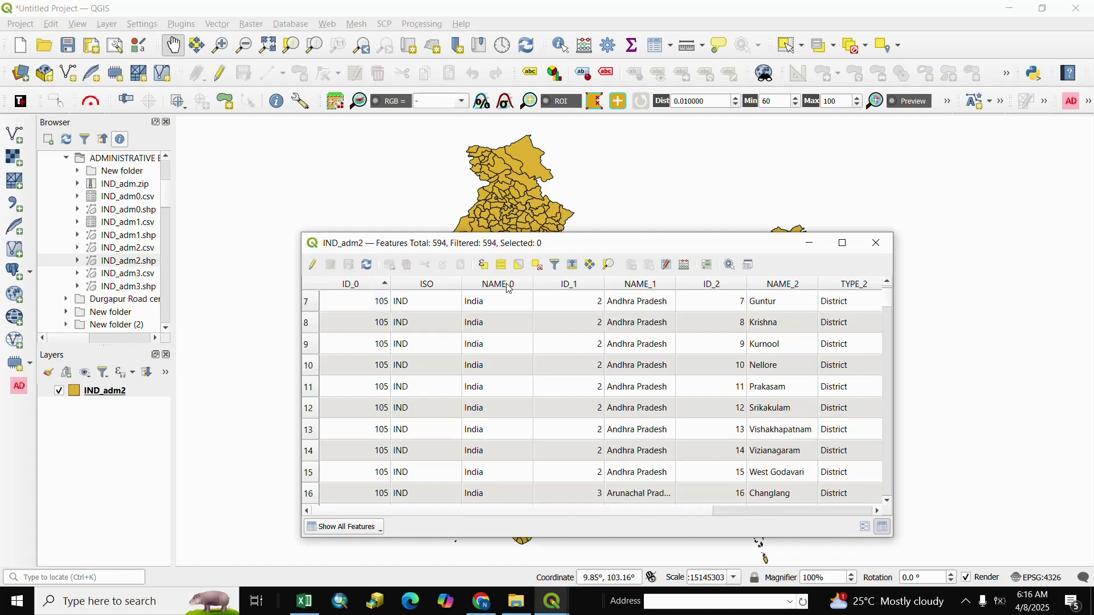
pyautogui.hscroll(1, 634, 513)
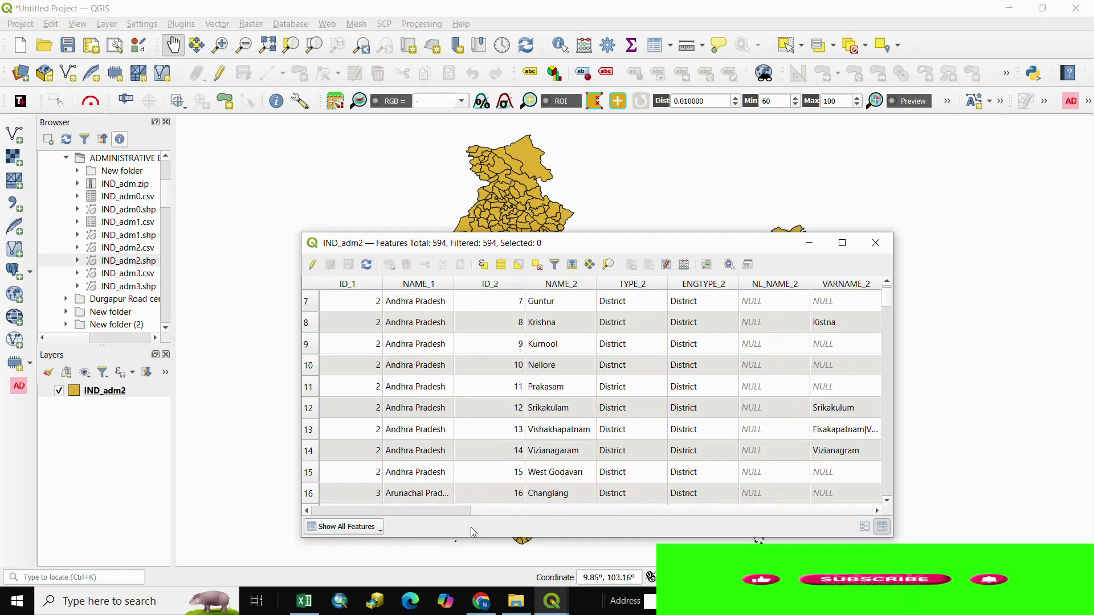
pyautogui.hscroll(-3, 445, 513)
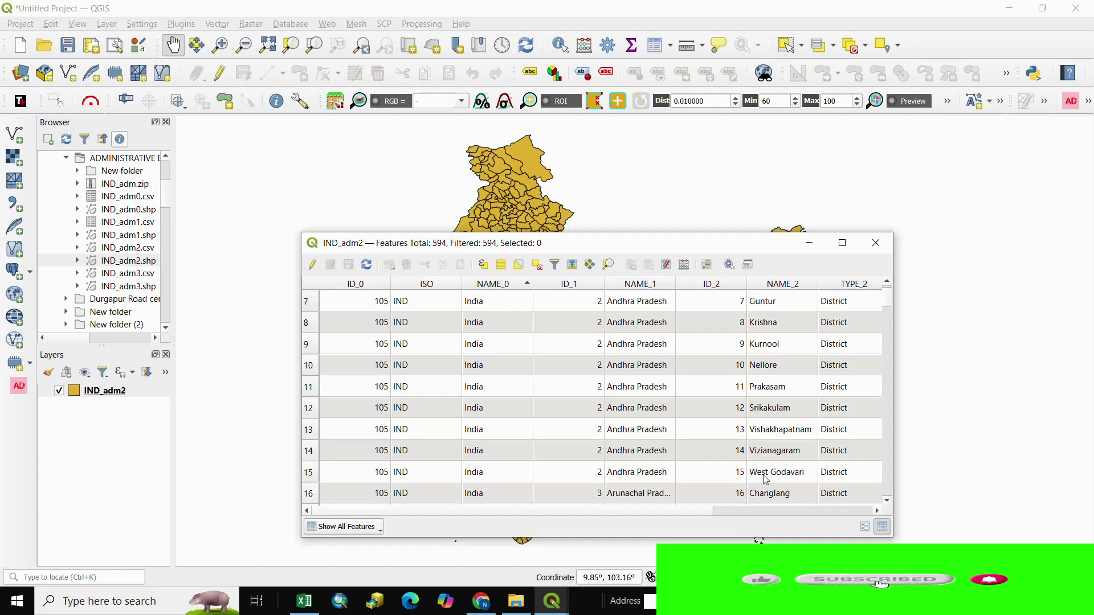
pyautogui.scroll(2, 733, 443)
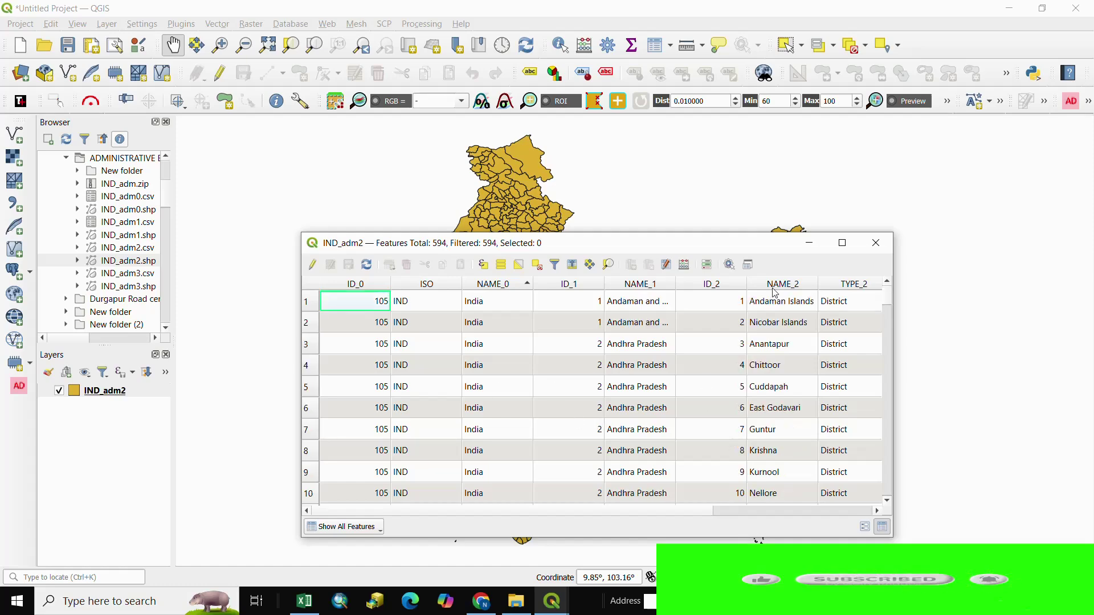
# Step: Select the Anantapur district record in the attribute table, keeping the table window clear of the feature on the map
pyautogui.moveTo(690, 243); pyautogui.dragTo(675, 44)
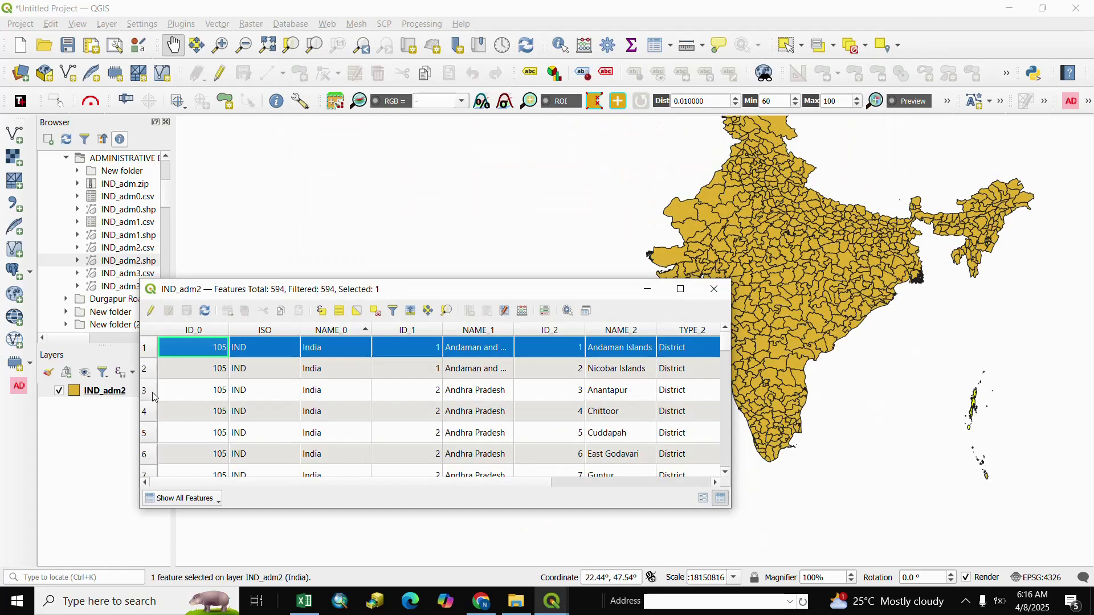
pyautogui.click(149, 393)
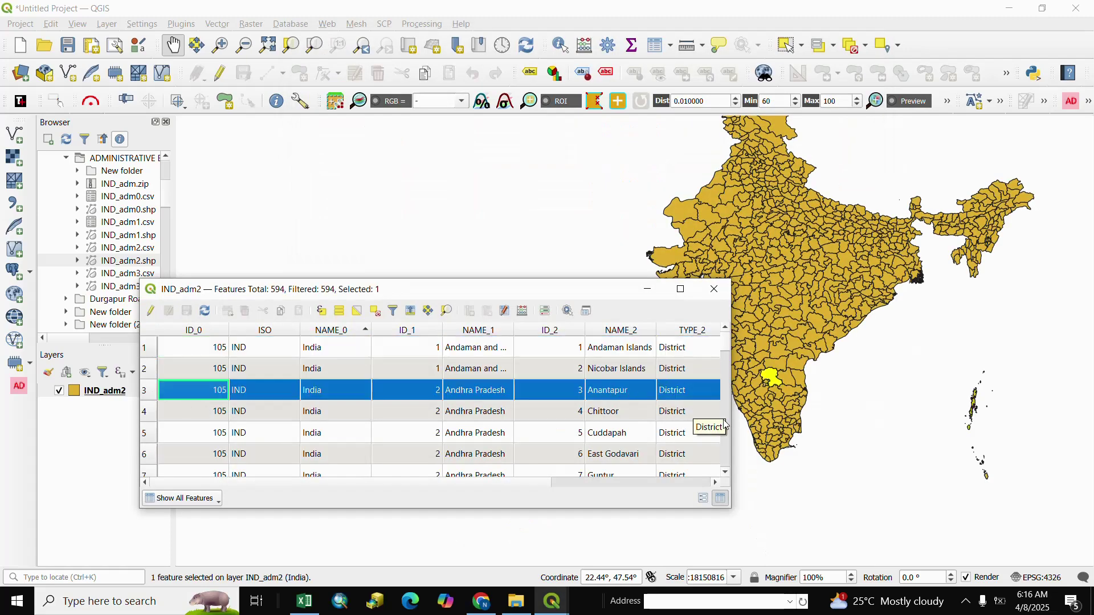
pyautogui.moveTo(730, 422); pyautogui.dragTo(594, 422)
pyautogui.scroll(-2, 782, 373)
pyautogui.scroll(4, 781, 376)
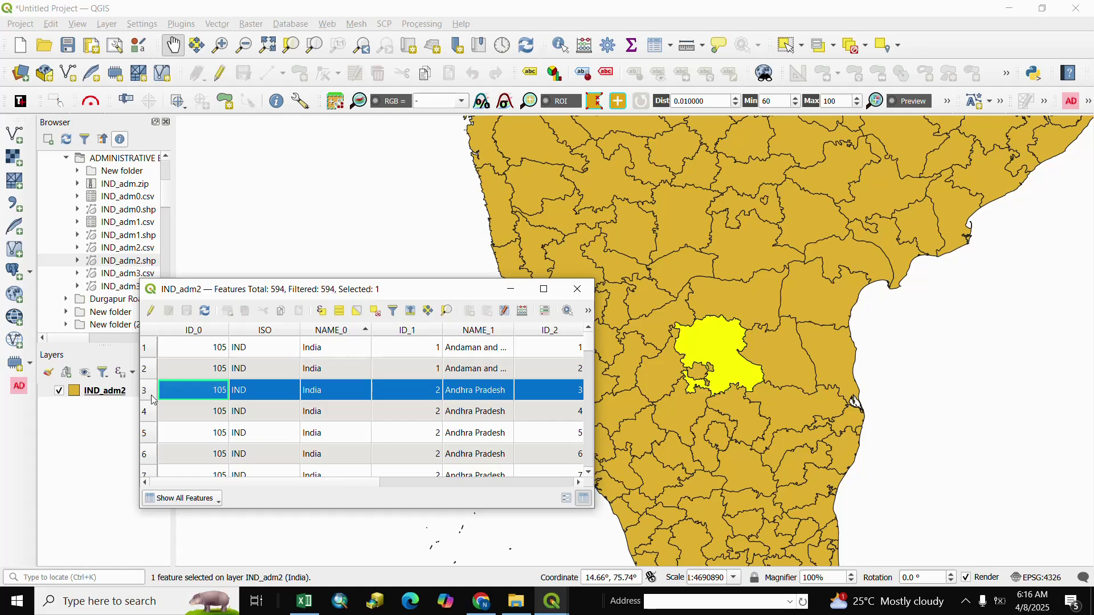
# Step: Extend the selection to rows 3 through 6 in the attribute table, and reduce it back to row 3
pyautogui.moveTo(150, 393); pyautogui.dragTo(151, 456)
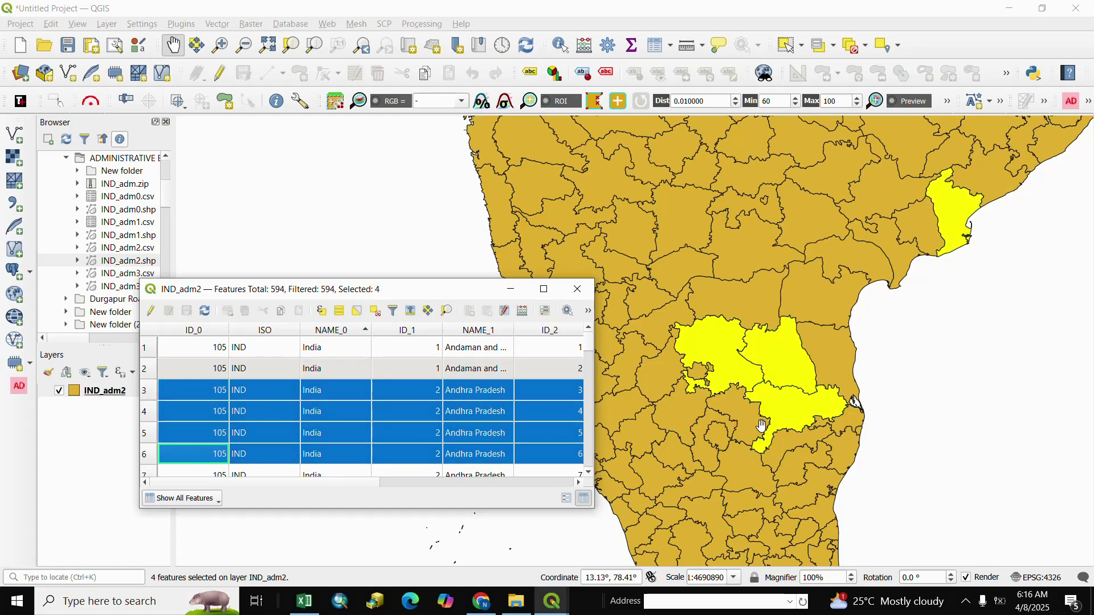
pyautogui.scroll(1, 762, 425)
pyautogui.scroll(-3, 762, 424)
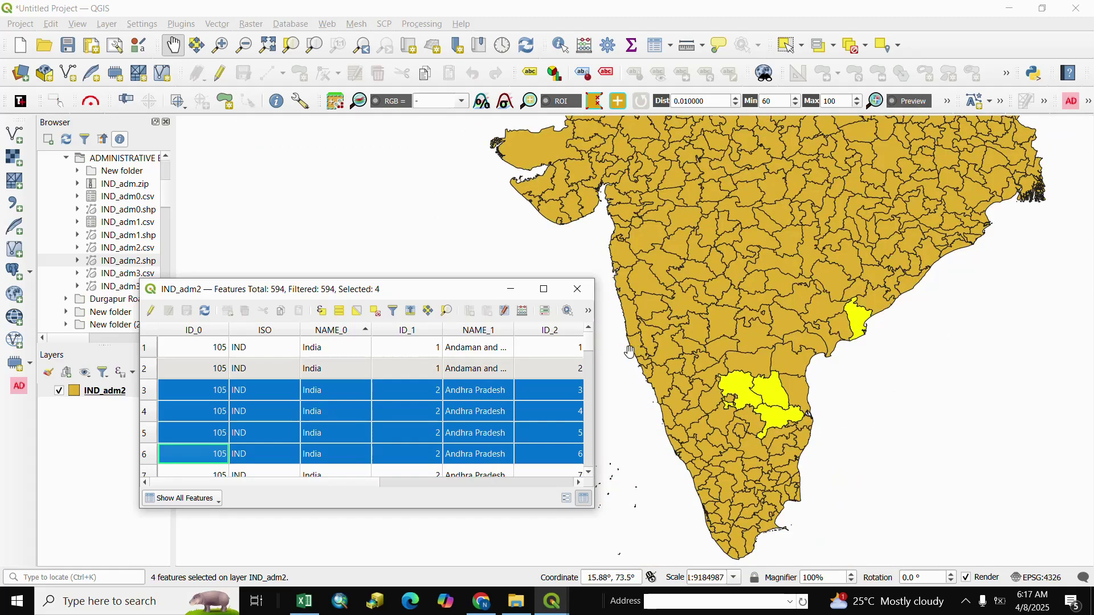
pyautogui.click(156, 392)
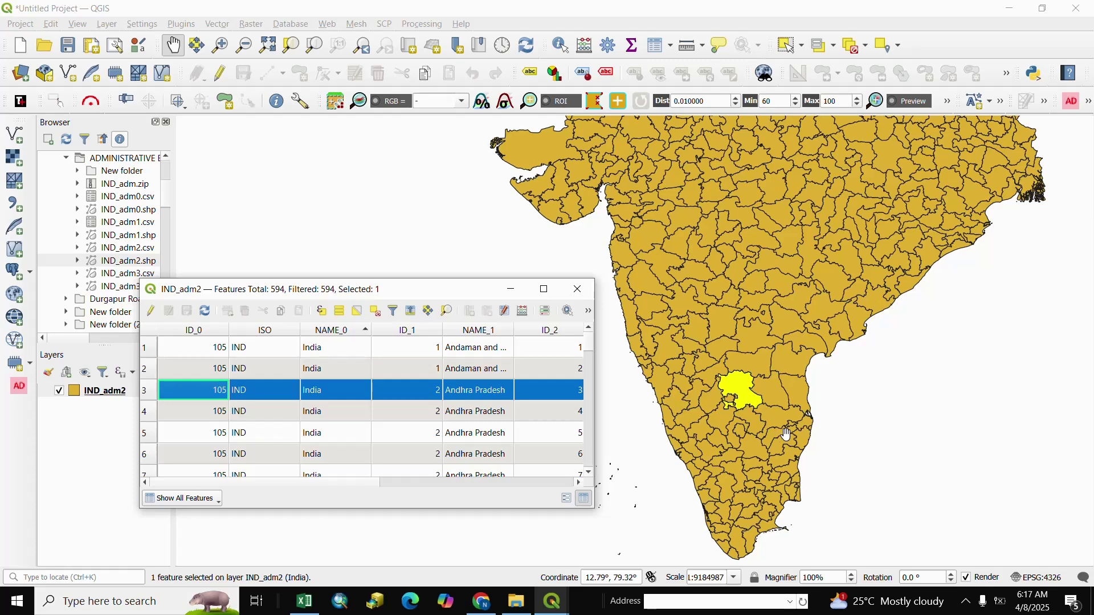
pyautogui.scroll(1, 787, 435)
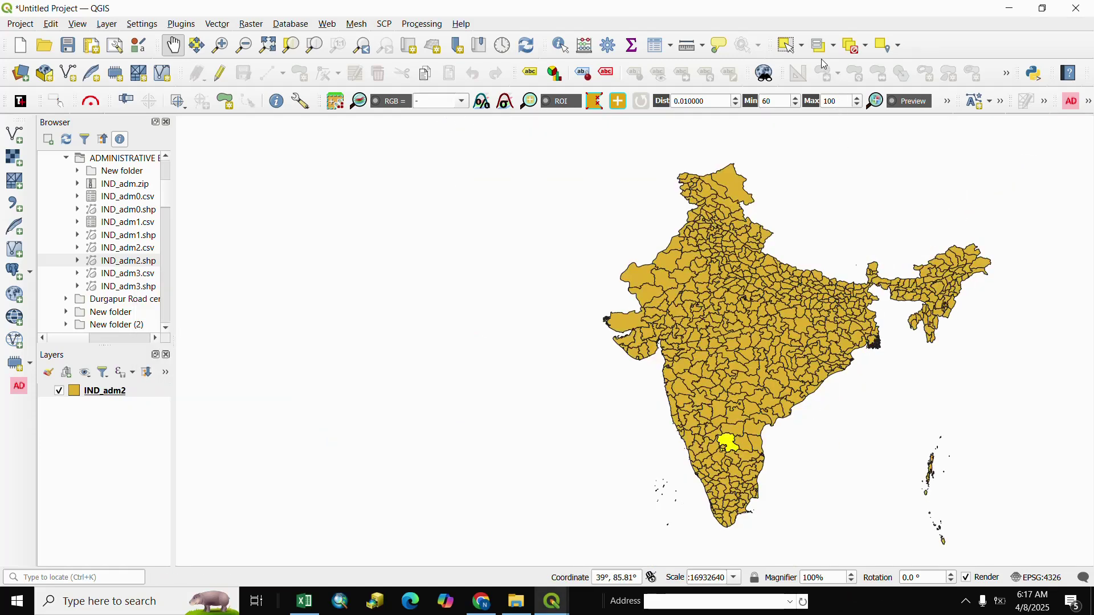
# Step: Select all India districts on the map with a selection rectangle, and clear the selection
pyautogui.click(789, 48)
pyautogui.moveTo(580, 131); pyautogui.dragTo(1028, 564)
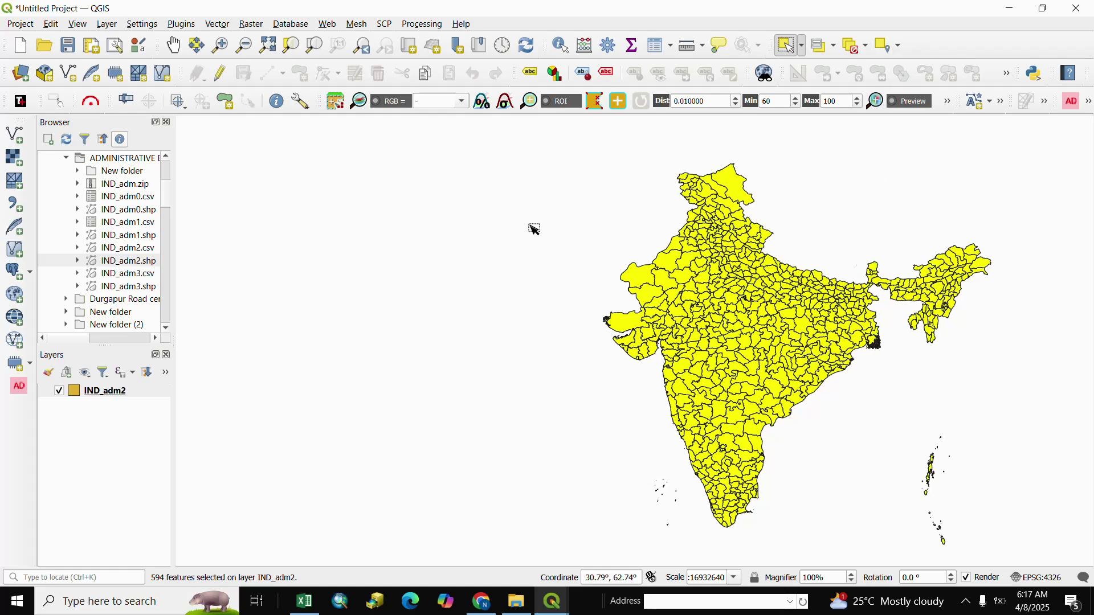
pyautogui.click(557, 262)
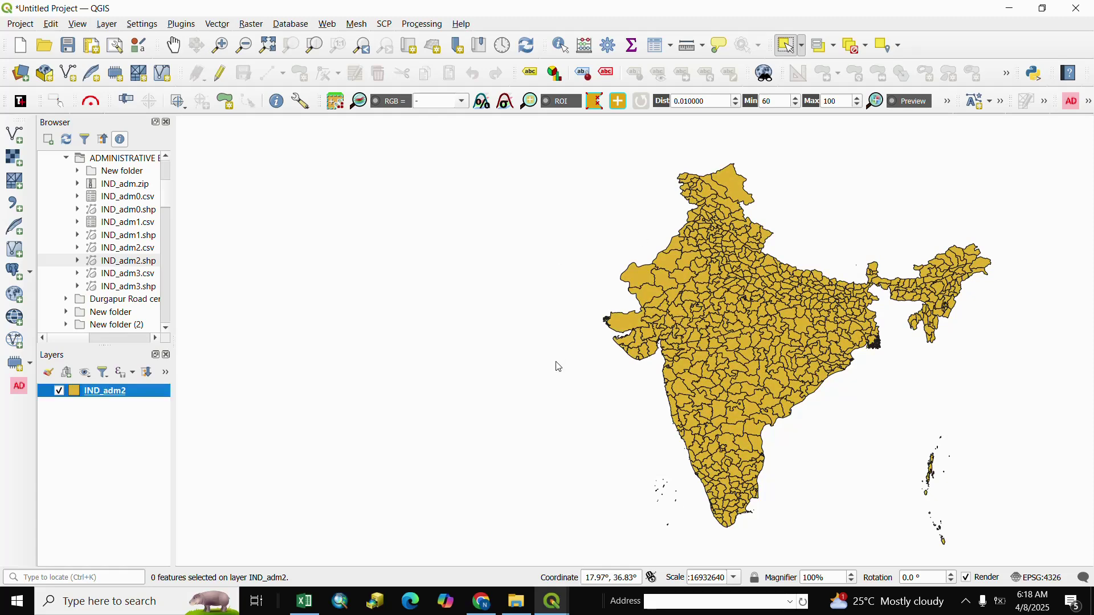
# Step: Apply the "pattern dot green" preset fill symbol to the IND_adm2 layer
pyautogui.doubleClick(77, 393)
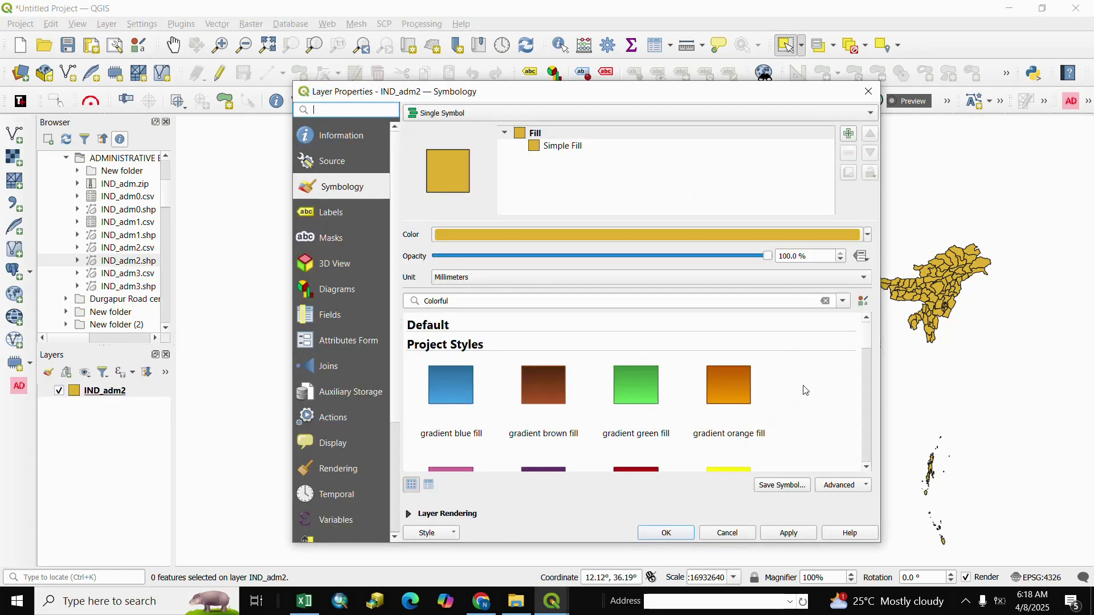
pyautogui.scroll(-6, 863, 362)
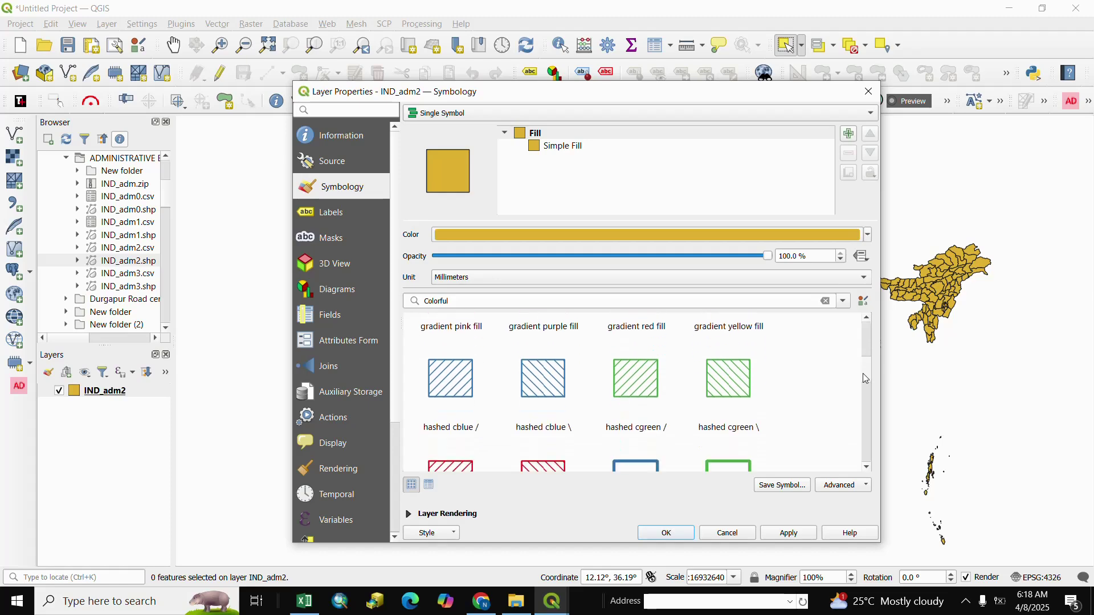
pyautogui.scroll(-1, 857, 405)
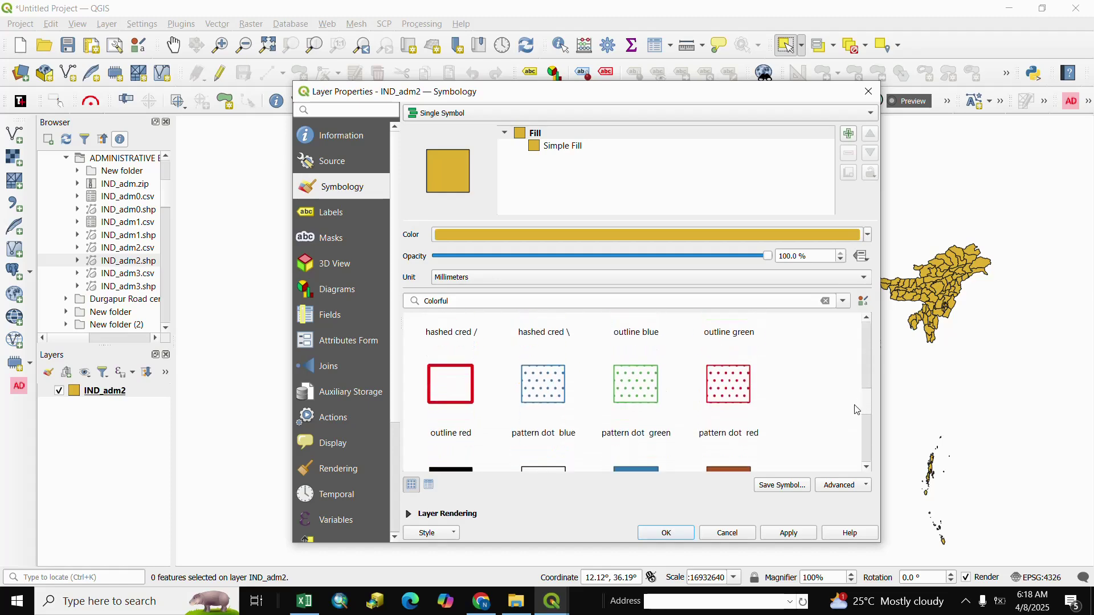
pyautogui.click(640, 389)
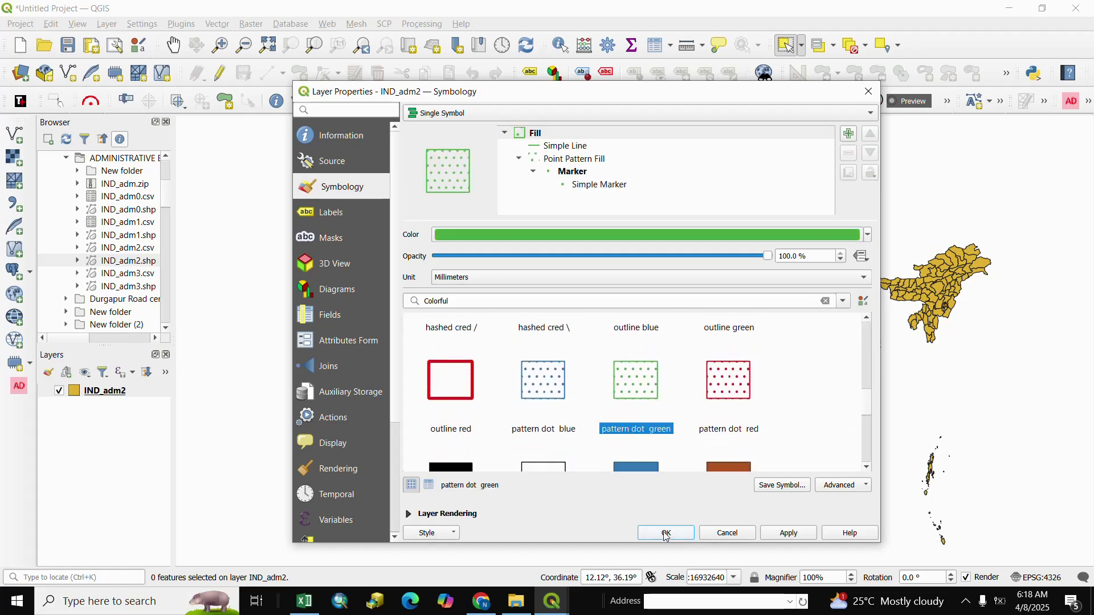
pyautogui.click(665, 533)
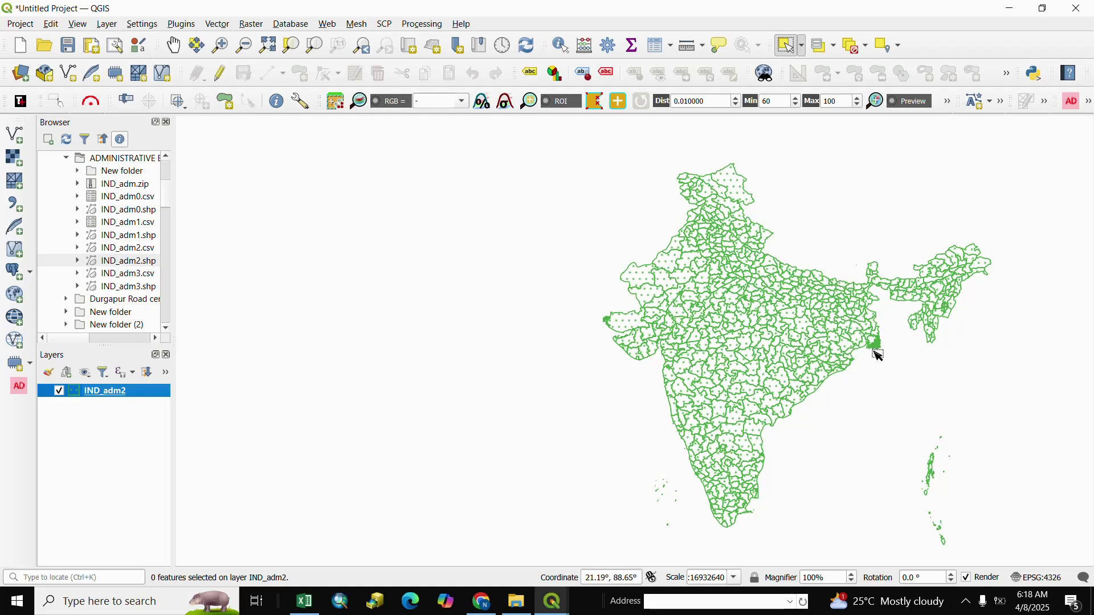
pyautogui.scroll(-1, 877, 353)
pyautogui.scroll(1, 877, 354)
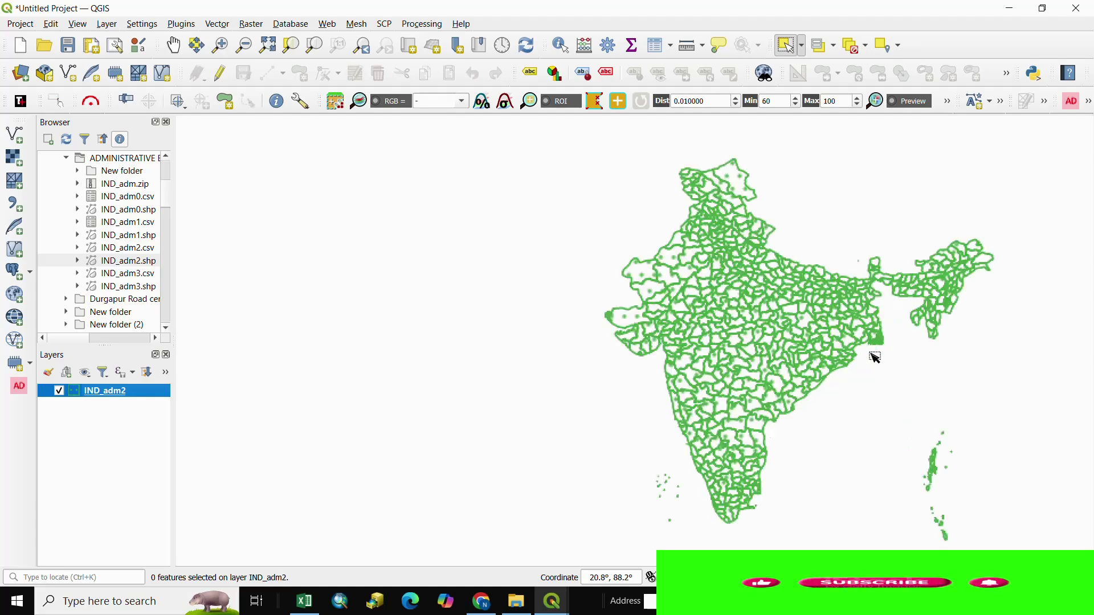